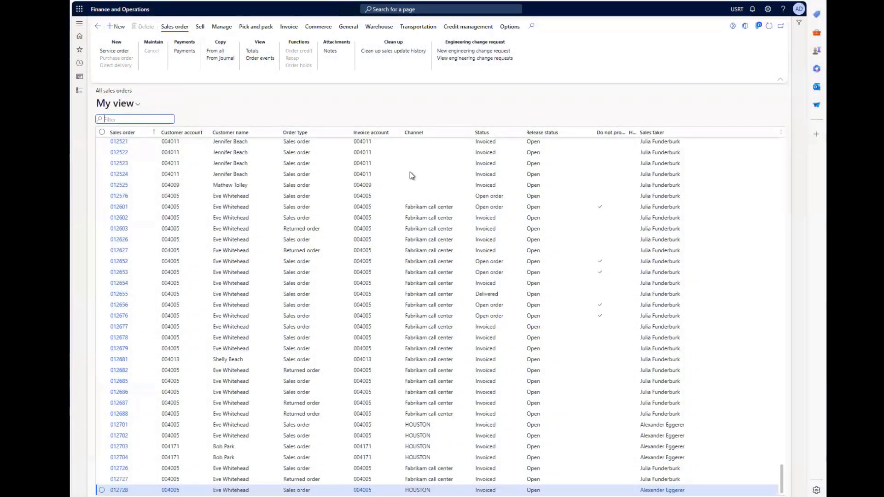
click(81, 92)
scroll(121, 346, down, 4)
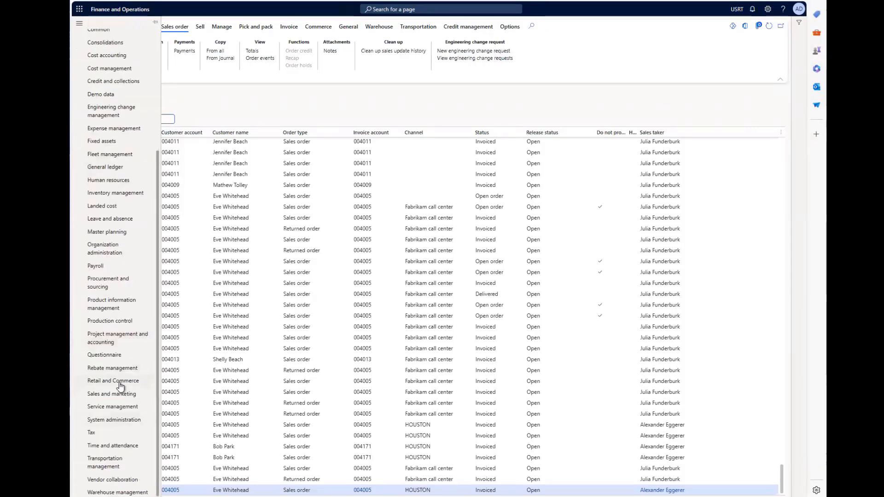
click(121, 382)
scroll(95, 127, up, 4)
click(118, 119)
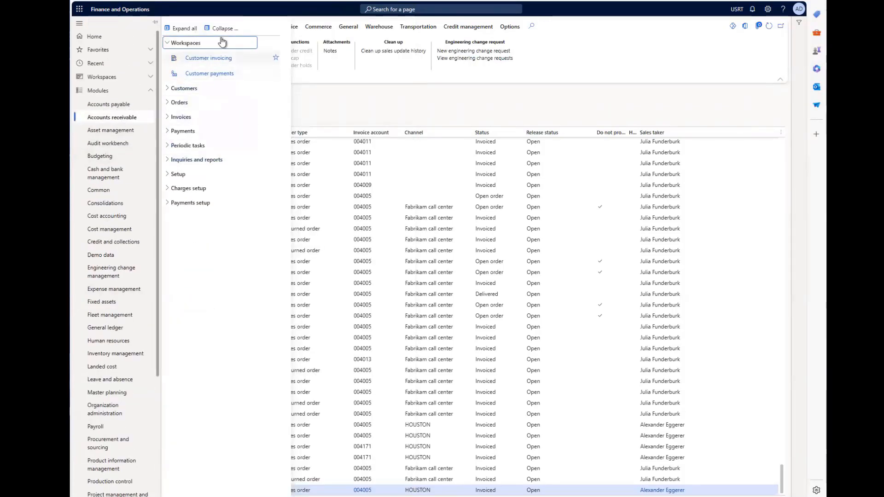
click(113, 50)
click(105, 78)
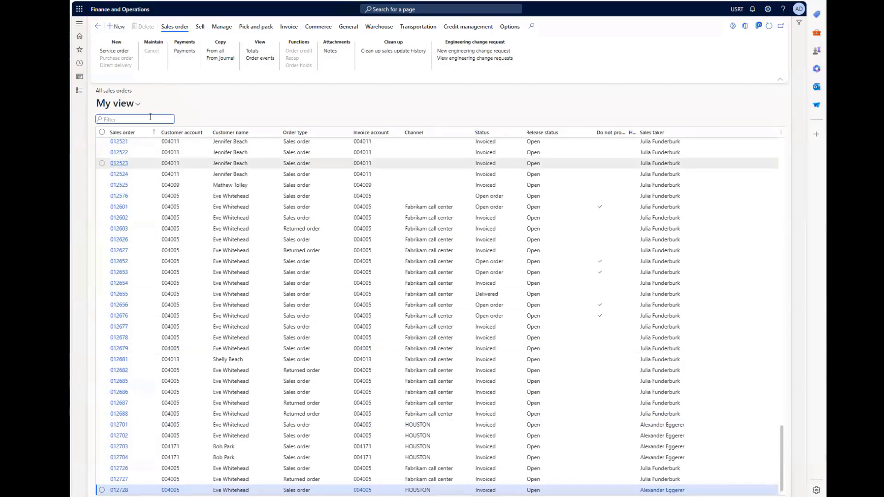
Create a new sales order for the second customer in the customer account lookup, keeping the default delivery details
click(113, 24)
click(648, 81)
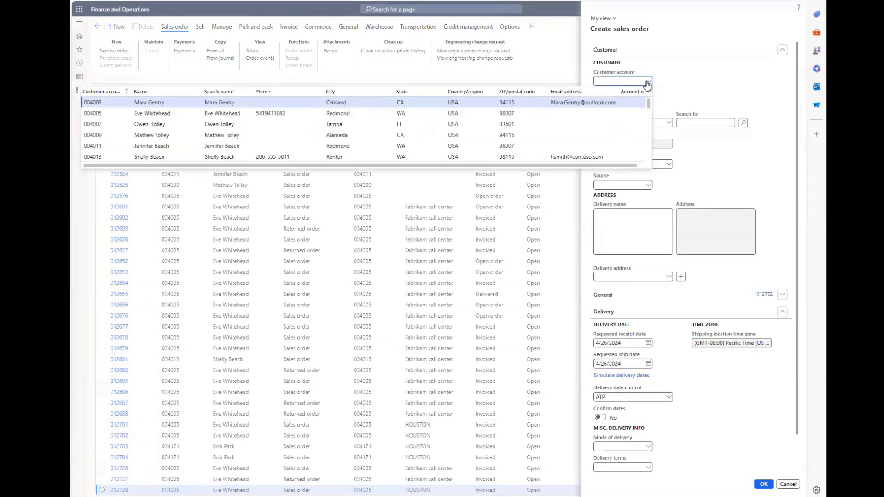
click(294, 115)
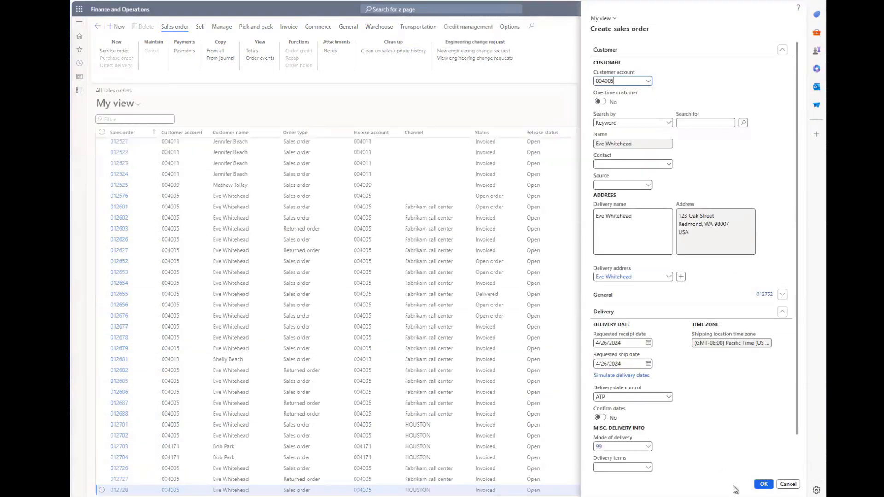
click(760, 487)
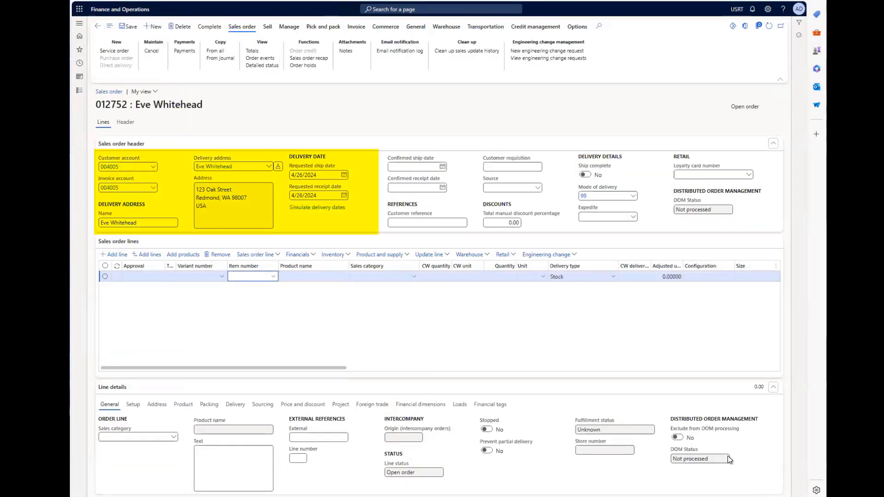
Enter item 0005 on the first sales order line and complete the order to open its summary
click(273, 277)
text(0005)
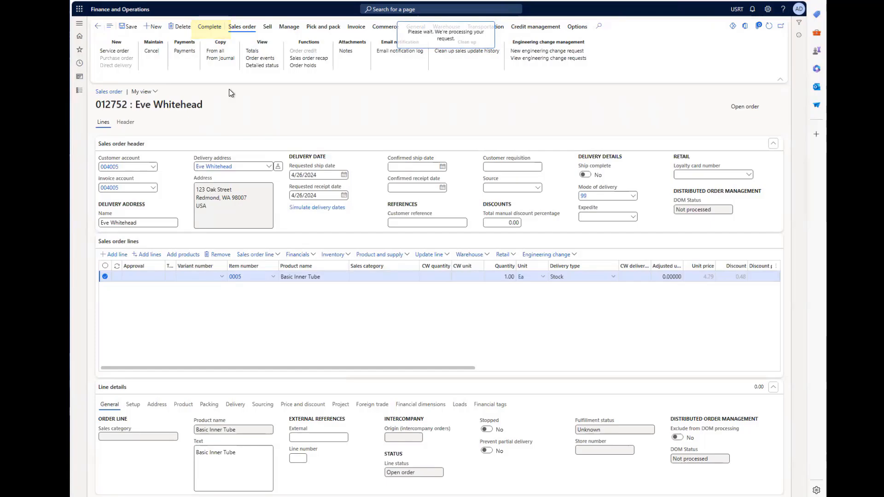
click(210, 26)
Add a Cards payment of type VISA using the customer's saved card and submit the sales order
click(515, 251)
click(737, 64)
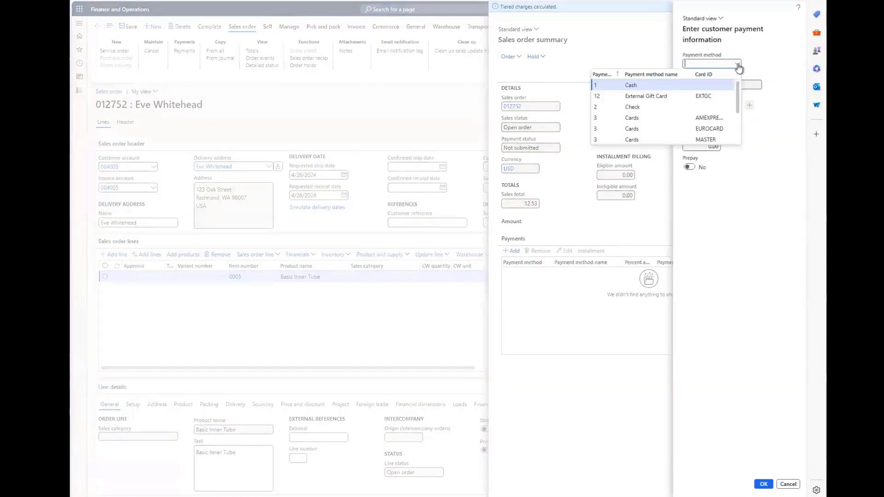
click(660, 131)
click(737, 118)
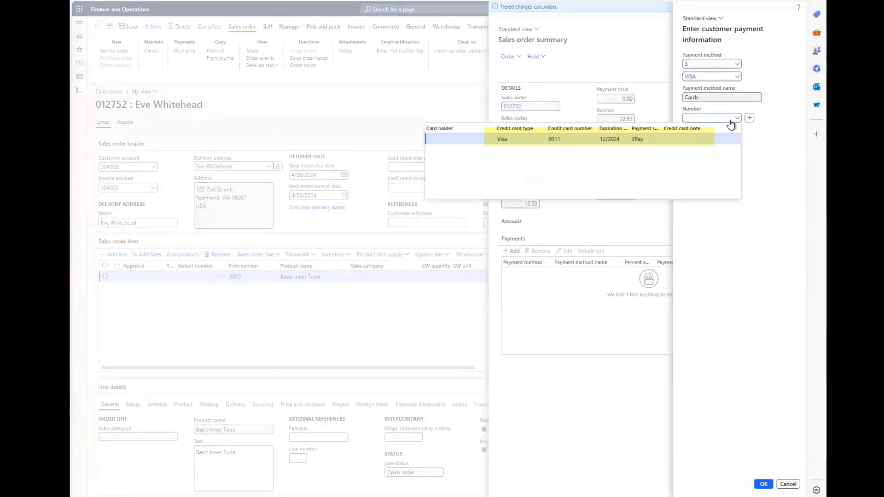
click(672, 138)
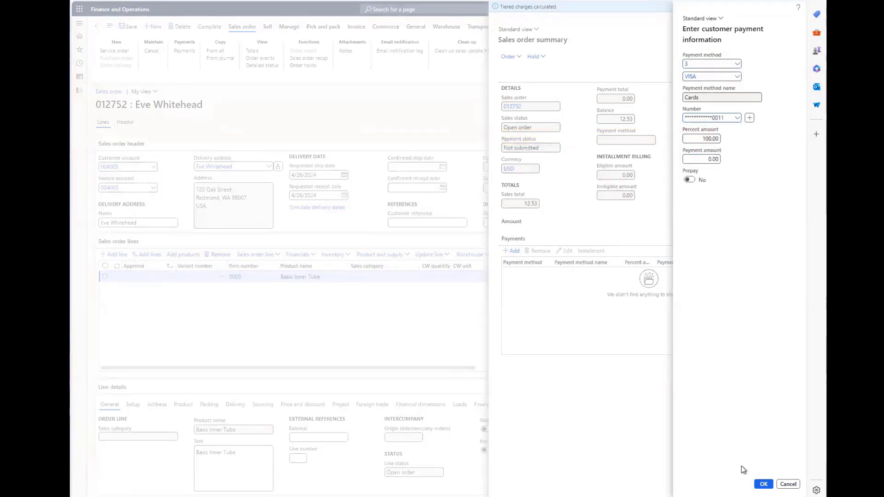
click(764, 484)
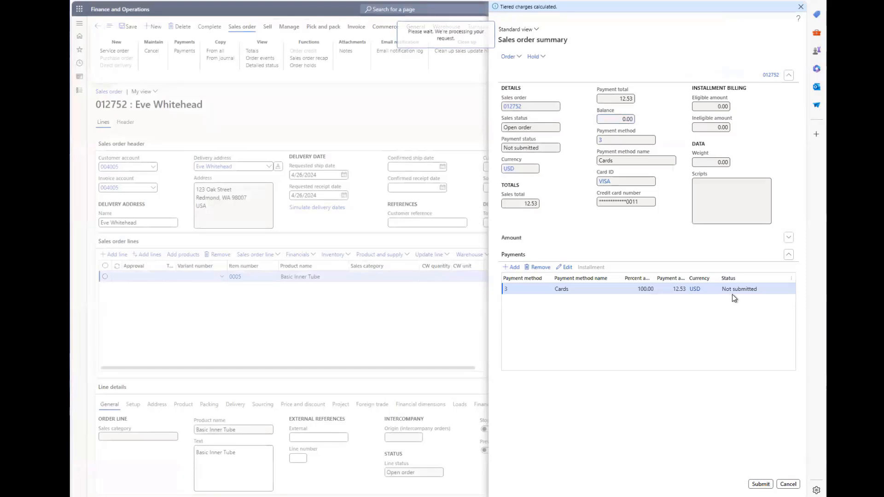
click(760, 484)
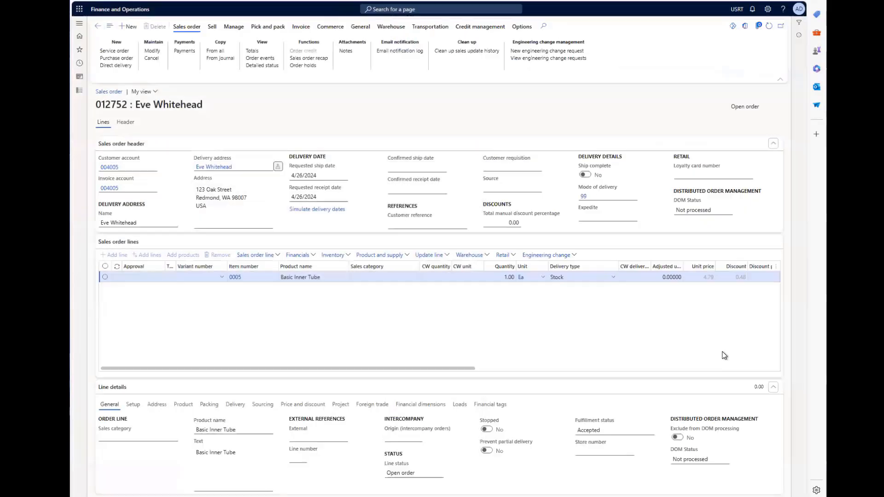
Review the order's payment status and the available credit card actions, and return to the sales order
click(184, 51)
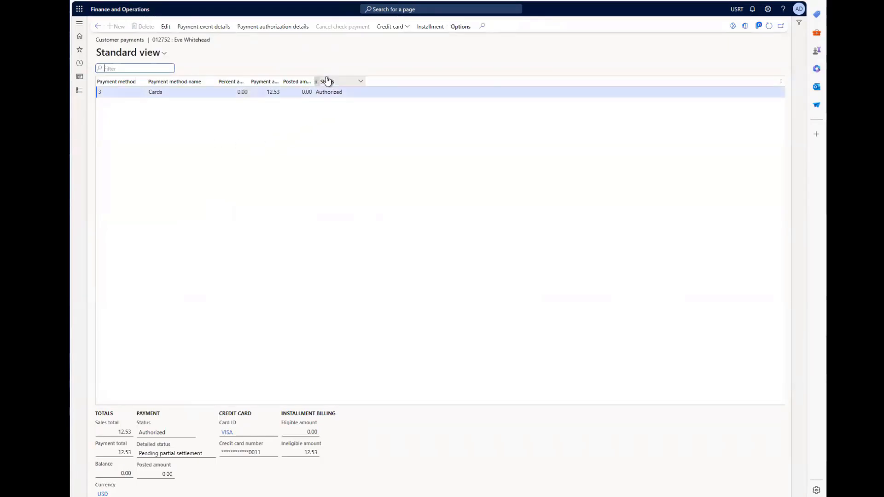
click(404, 26)
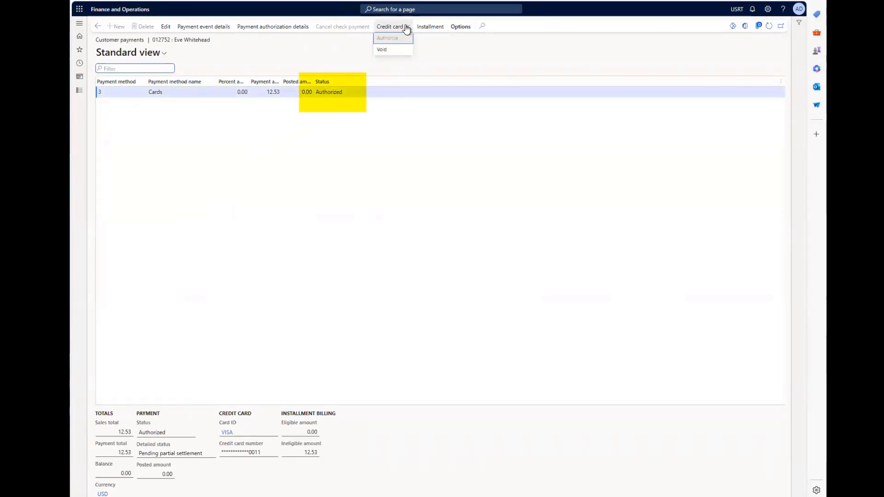
click(382, 61)
click(98, 26)
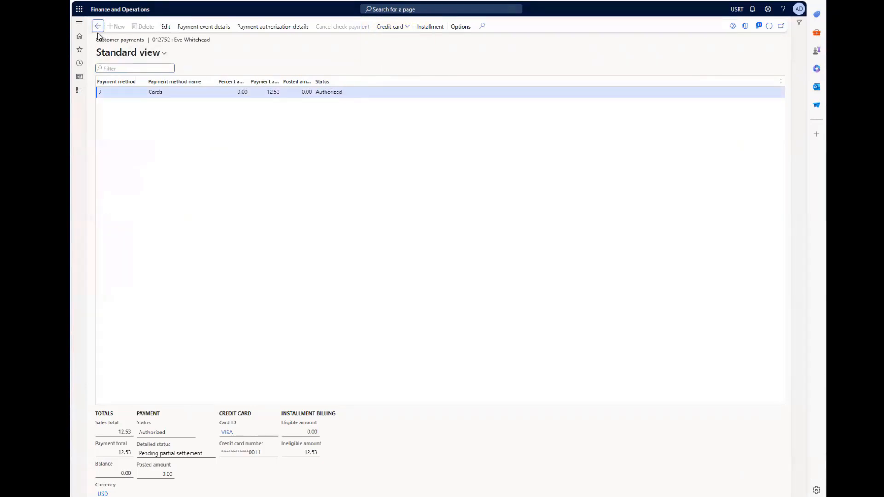
Post the order's picking list without printing and update its picking list registration before returning to the order
click(268, 26)
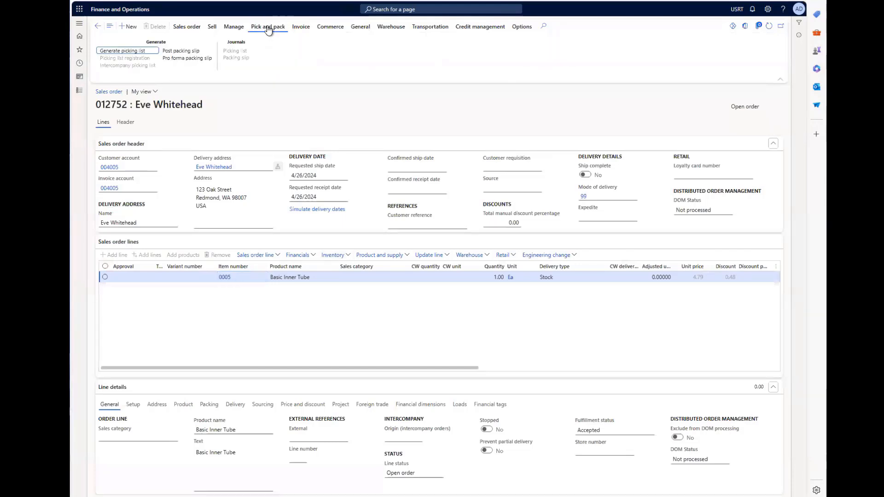
click(126, 51)
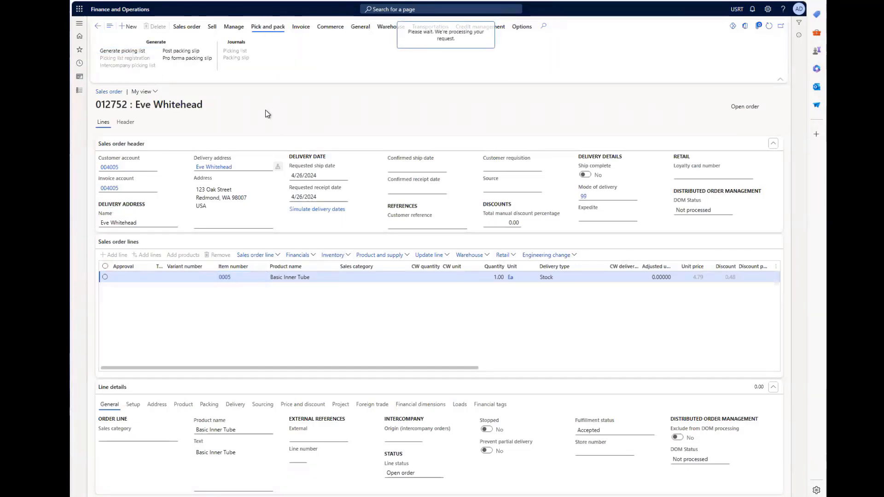
click(739, 485)
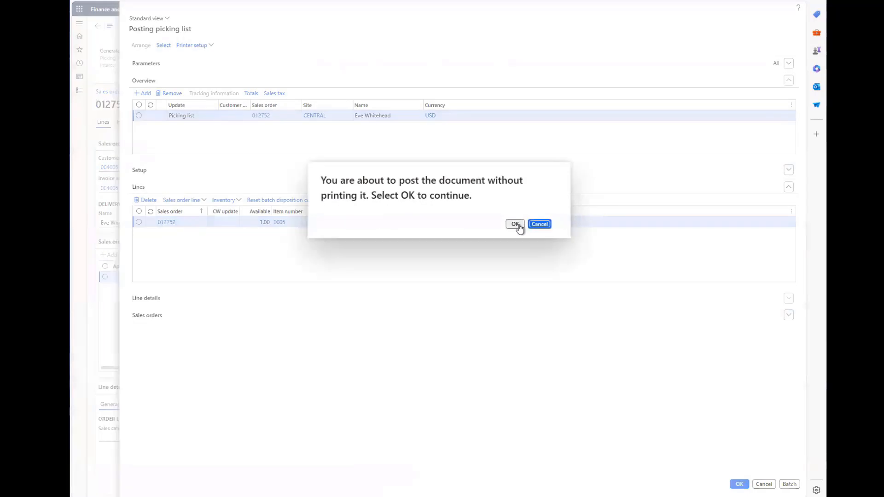
click(515, 224)
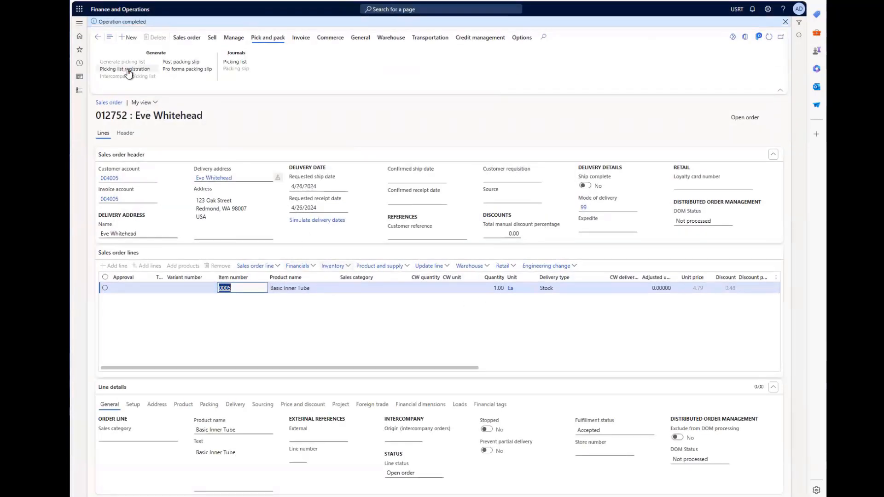
click(128, 70)
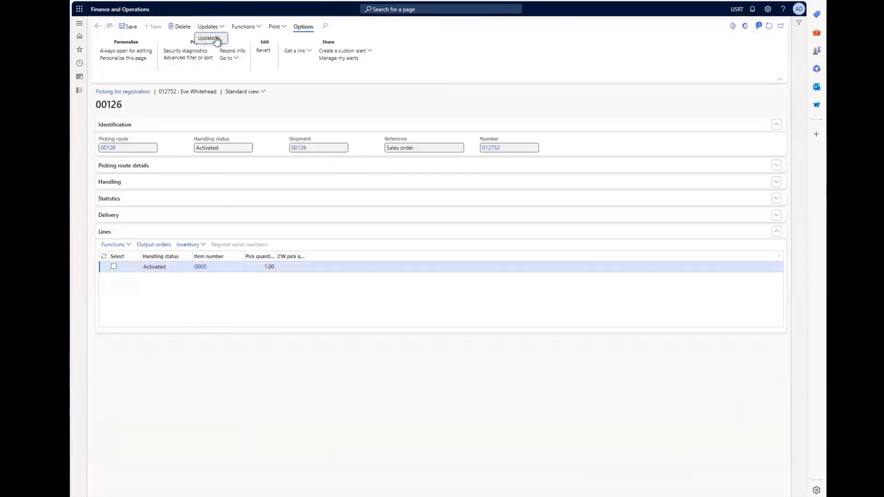
click(97, 26)
Post the packing slip for the sales order without printing it
click(181, 53)
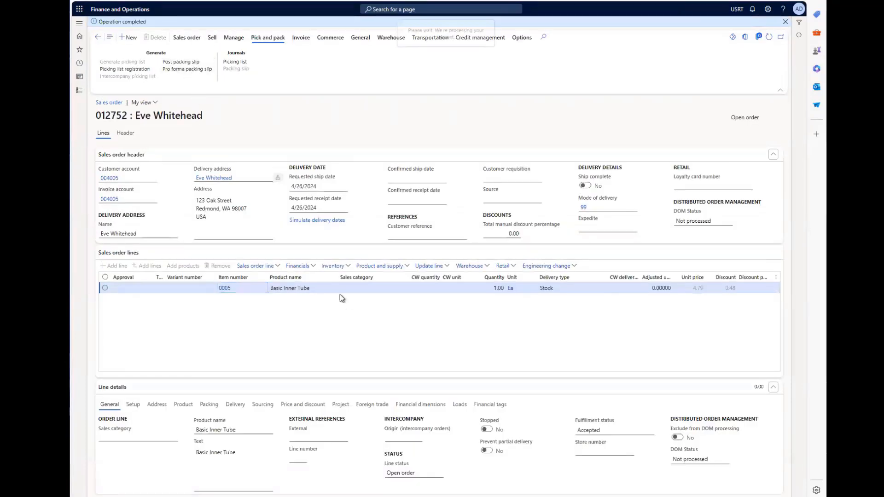
key(Return)
click(516, 223)
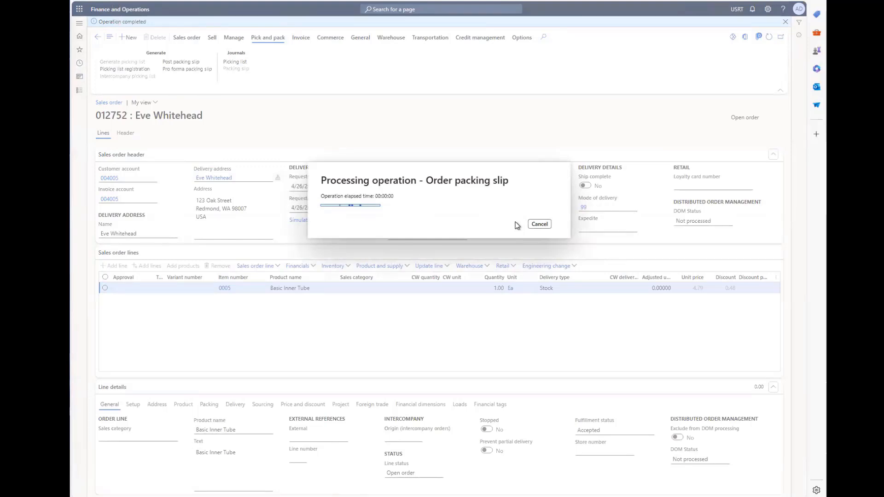
Post the sales order's invoice based on its packing slip, without printing it
click(301, 38)
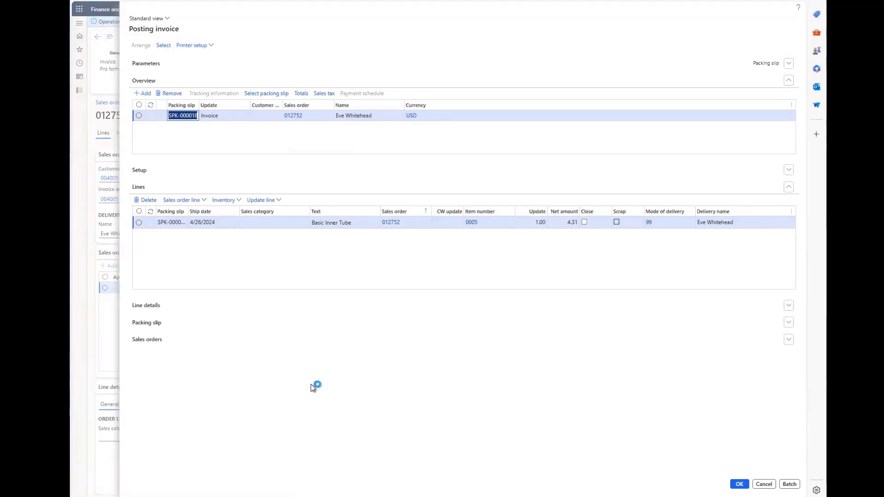
click(740, 484)
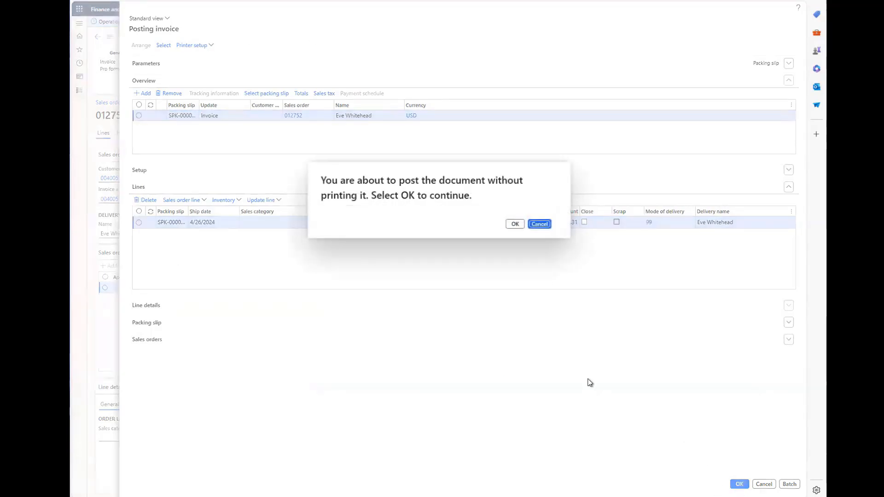
click(519, 228)
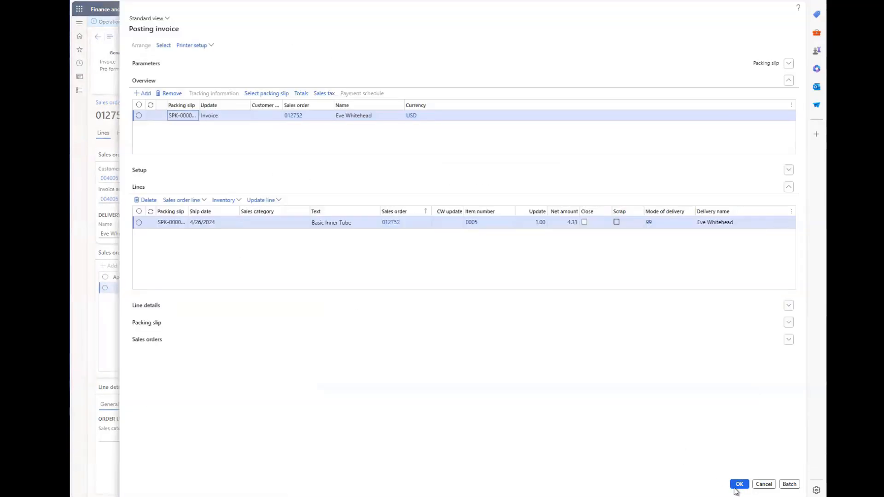
click(740, 484)
click(514, 224)
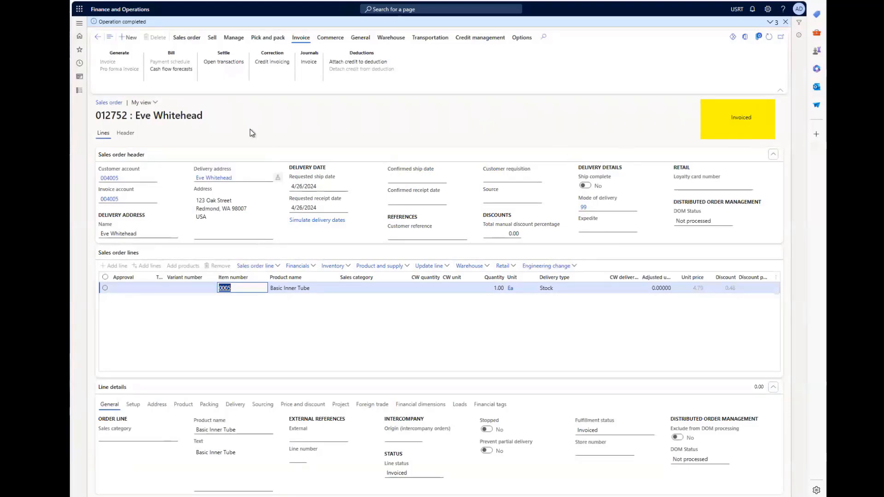
Open the payments of the invoiced sales order to check the card payment's status
click(195, 41)
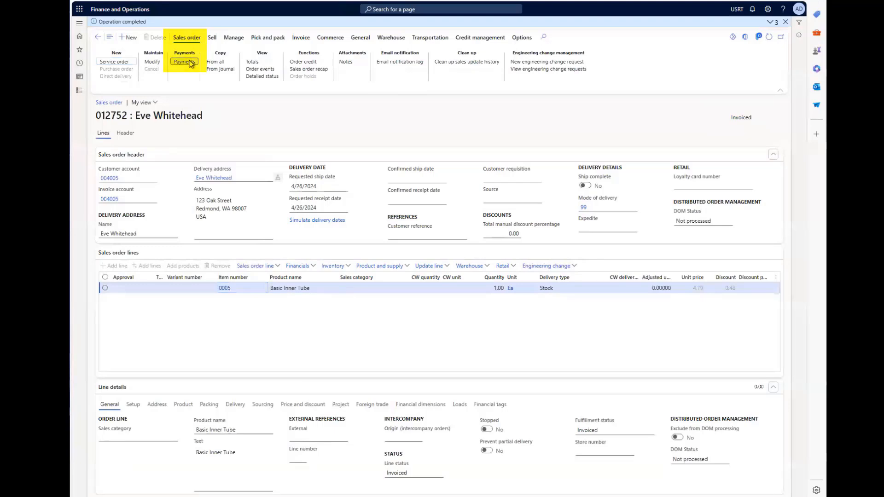
click(186, 60)
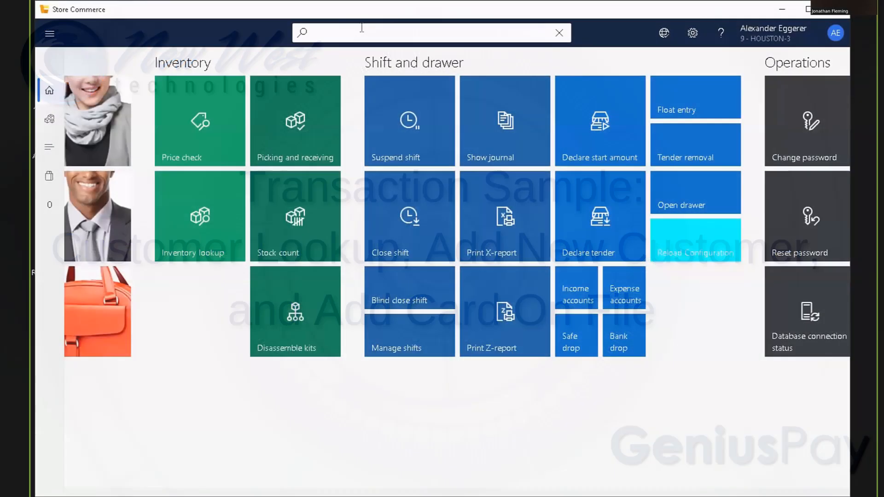
In Store Commerce, search products for 0005 and add the Basic Inner Tube to the current transaction
text(0005)
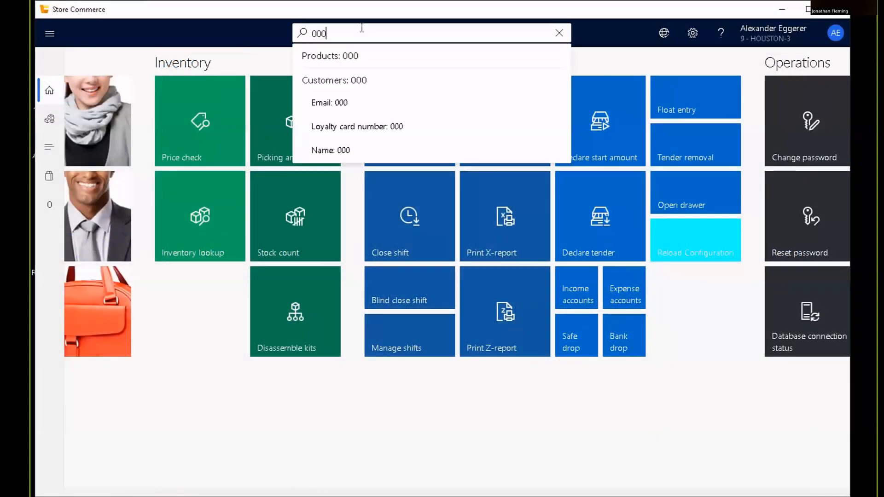
click(356, 58)
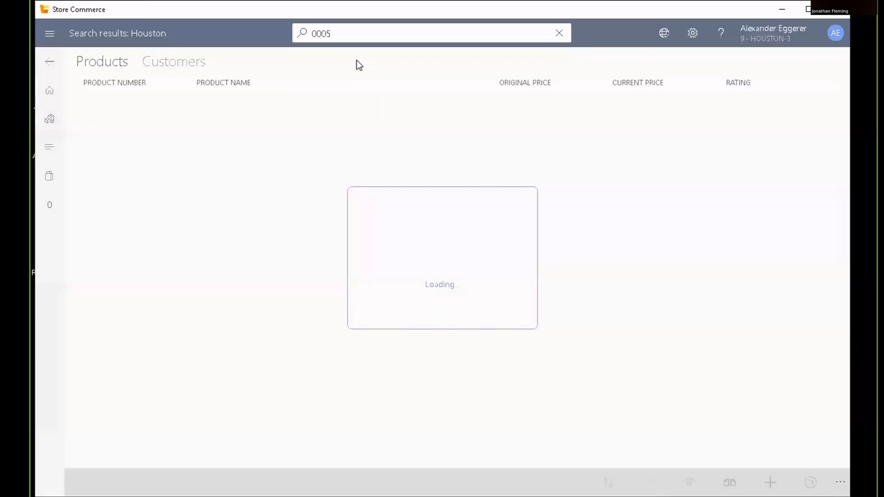
click(810, 482)
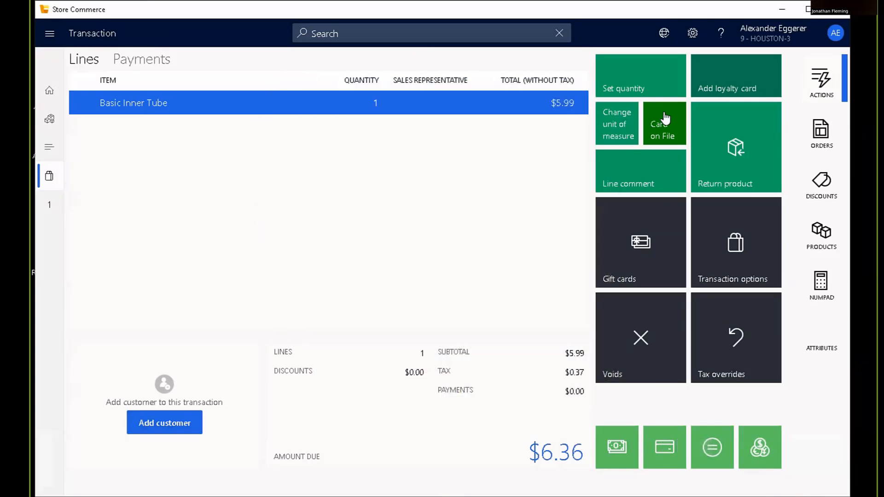
Start a card payment, create a new customer with a first and last name, and select that customer for the sale
click(670, 446)
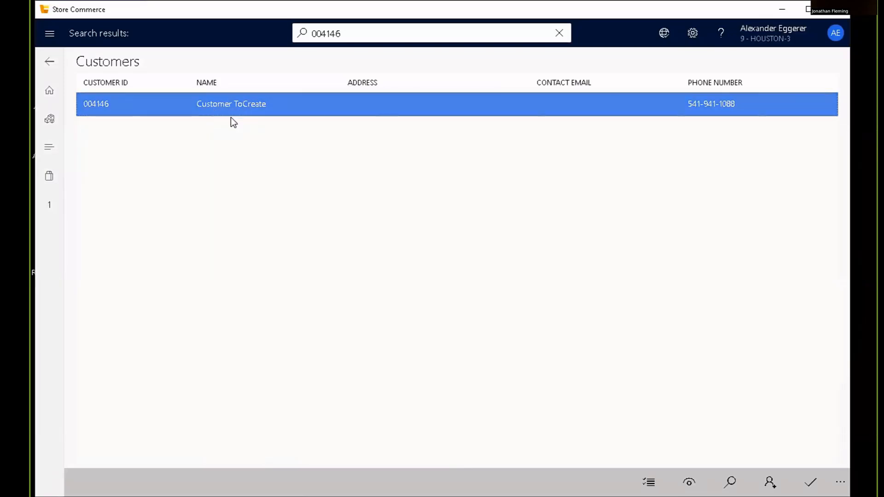
click(837, 481)
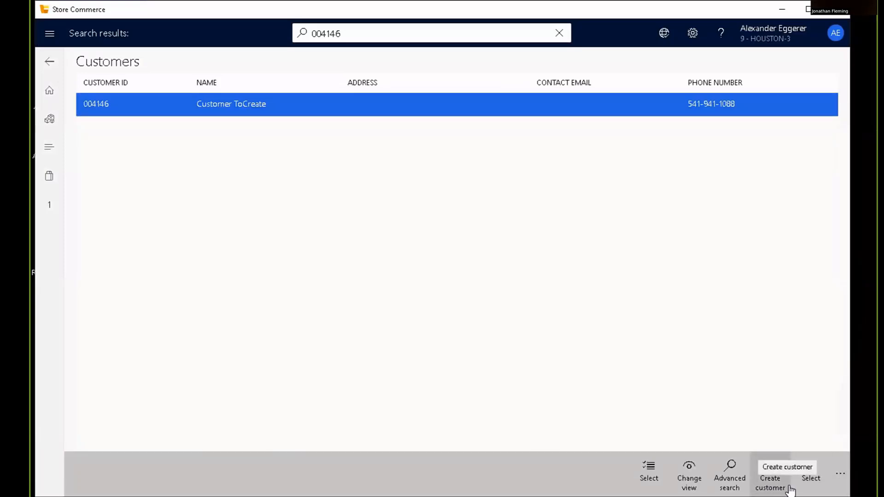
click(771, 483)
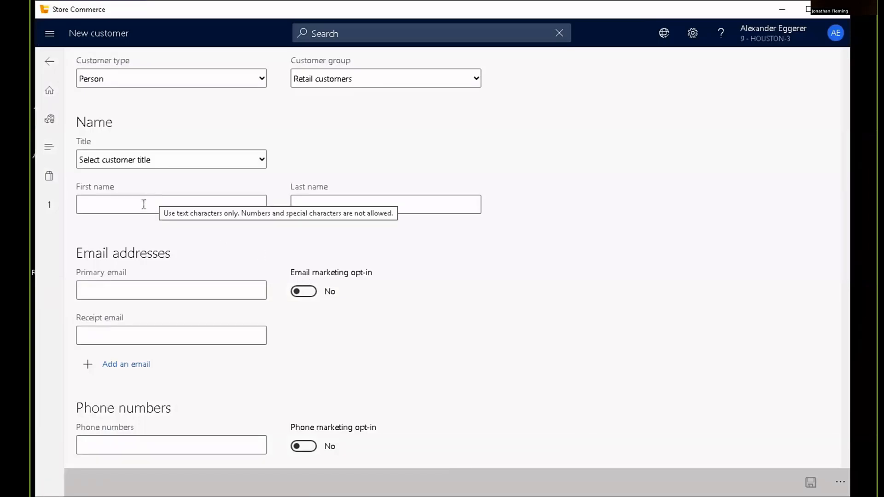
click(141, 204)
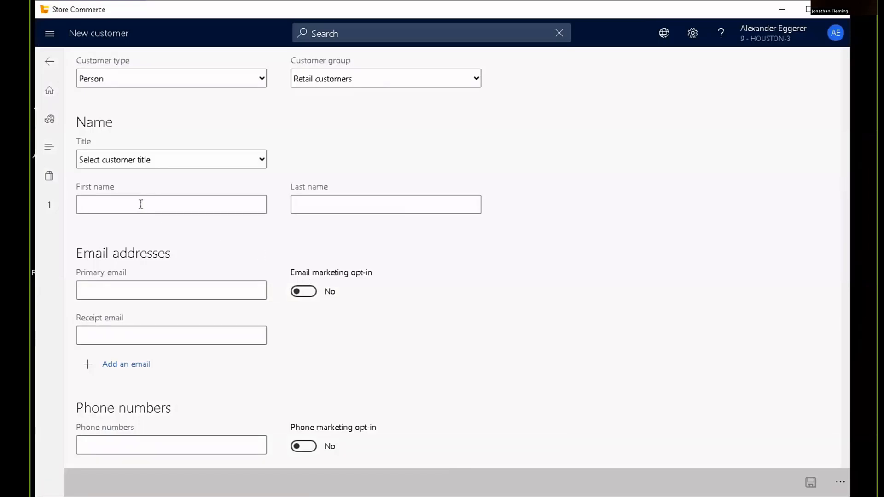
text(Jan)
text(Smith)
scroll(196, 421, down, 2)
click(810, 481)
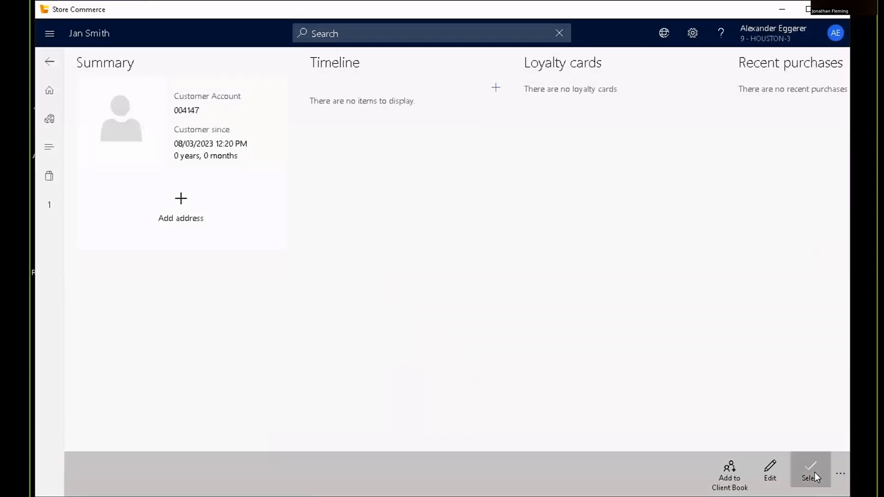
click(814, 474)
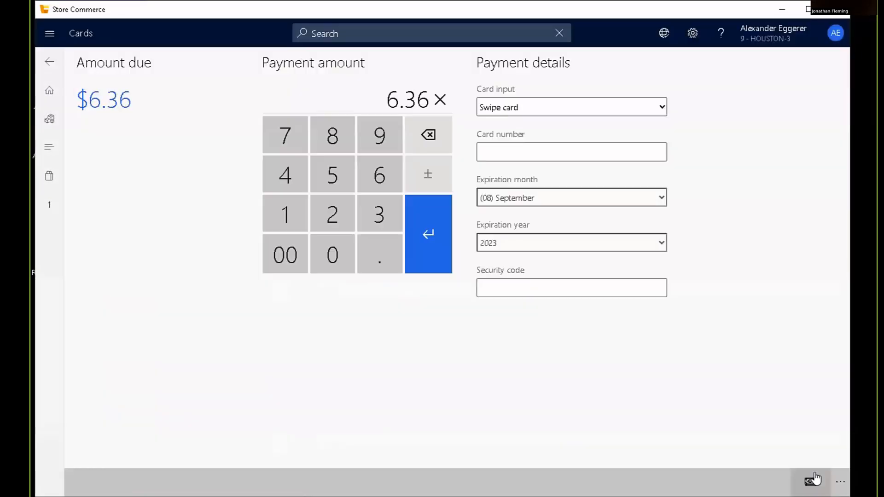
Tender 6.36 by card, save the payment method on file for future use, and finish the sale
click(427, 248)
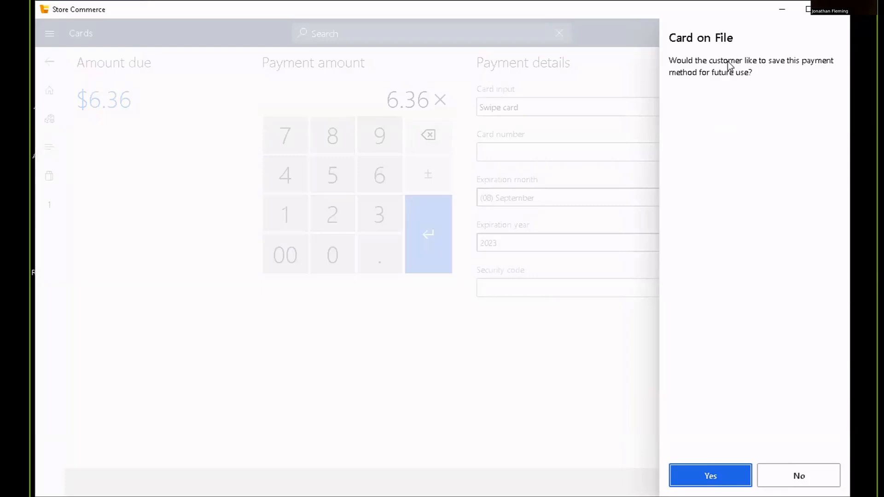
click(692, 472)
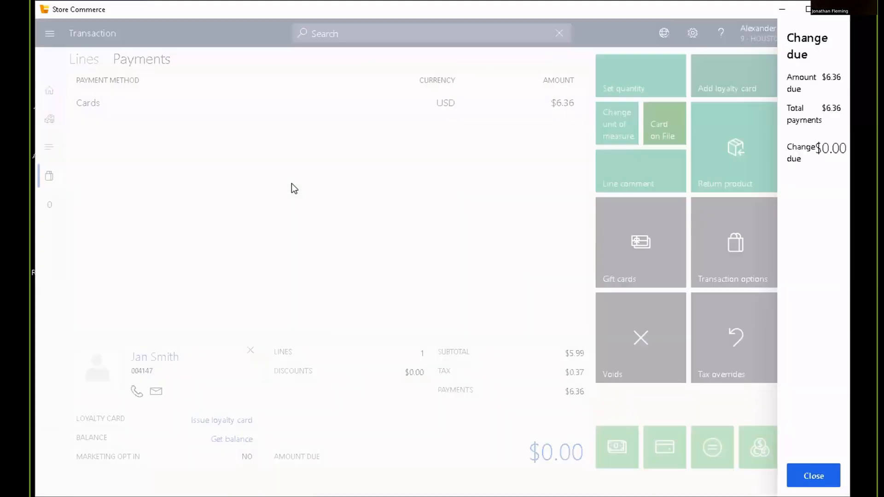
click(749, 479)
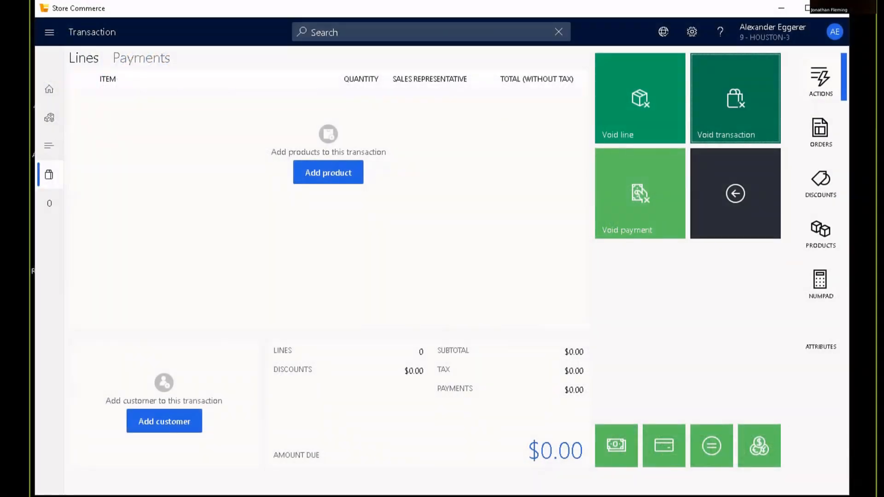
Issue a gift card in the new transaction, entering its card number and an amount of 10.00
click(735, 192)
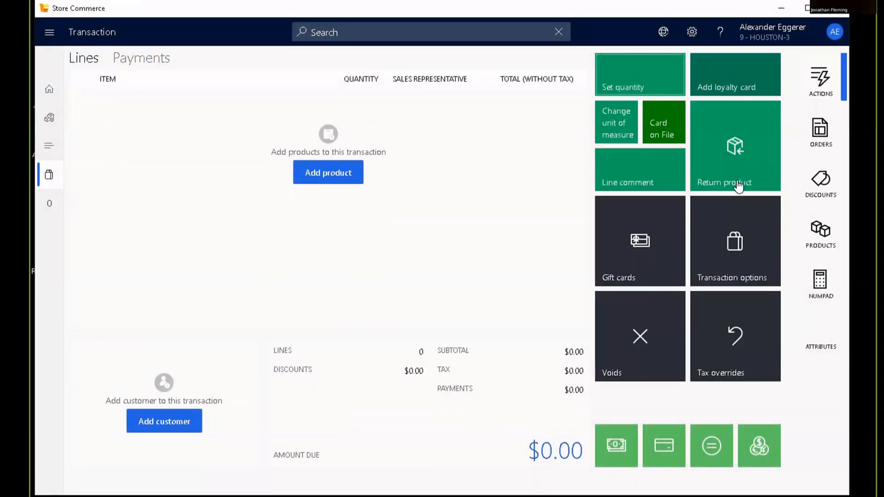
click(620, 241)
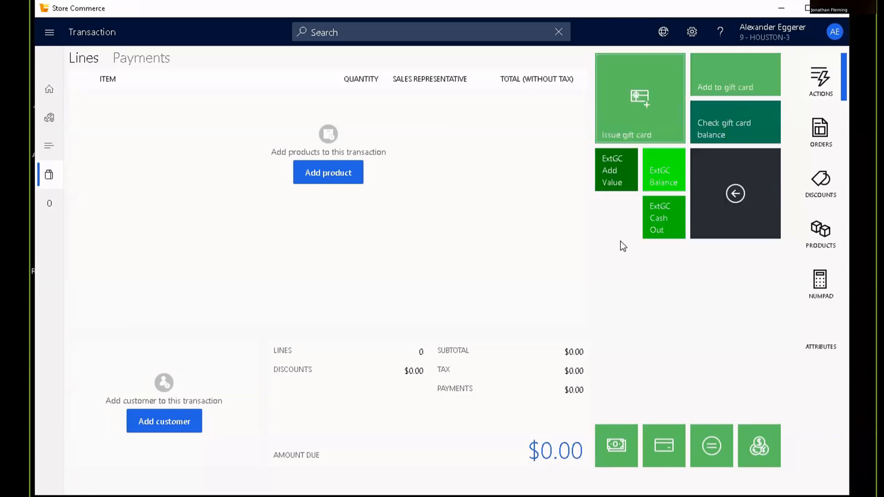
click(641, 114)
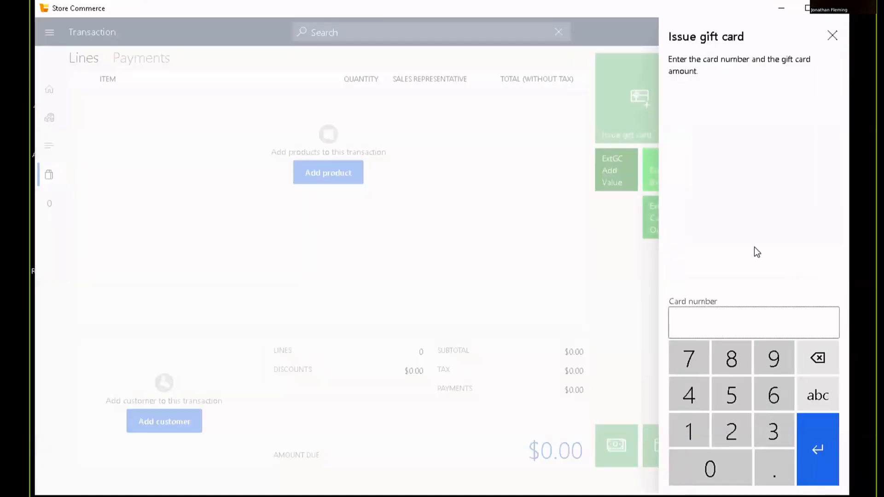
click(729, 436)
click(717, 455)
click(726, 433)
click(717, 458)
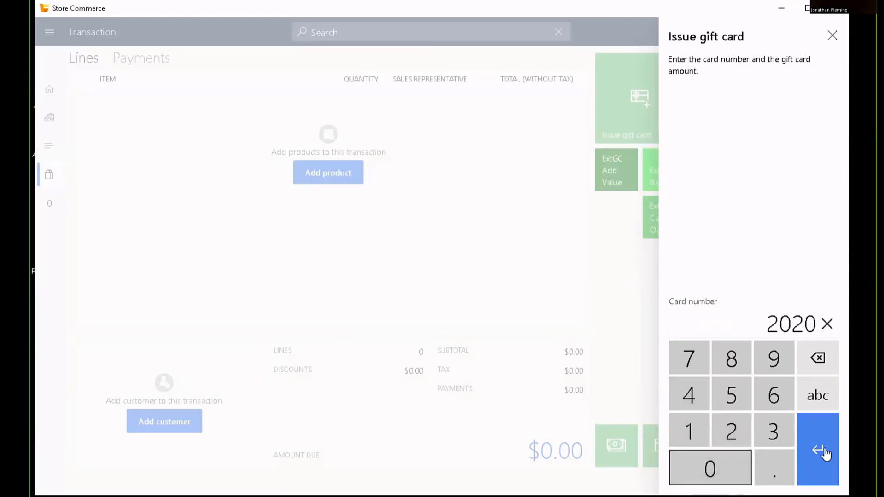
click(814, 462)
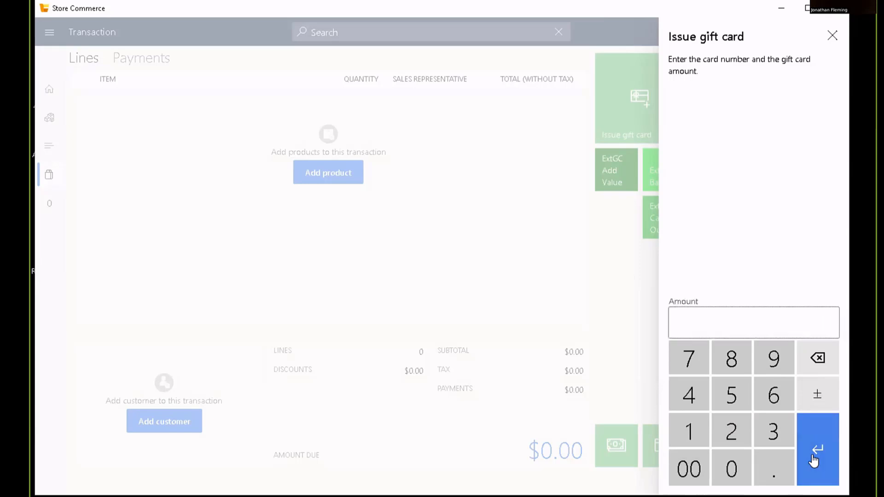
click(695, 440)
click(728, 467)
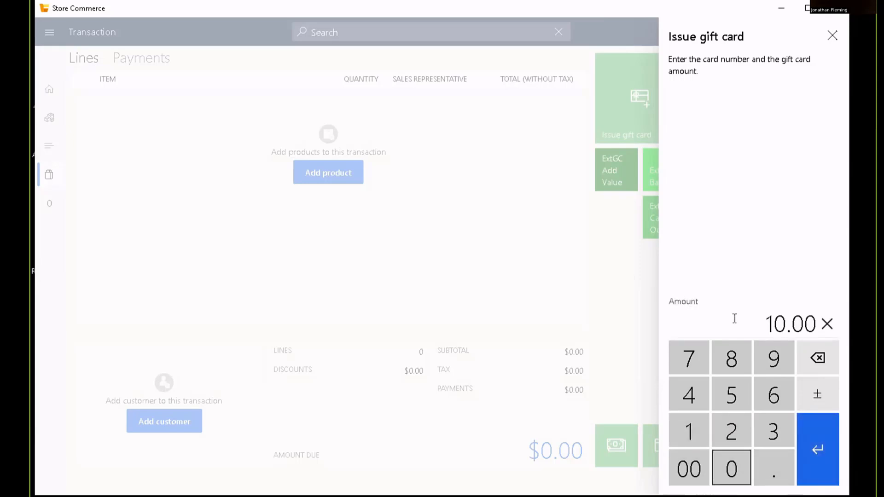
click(823, 468)
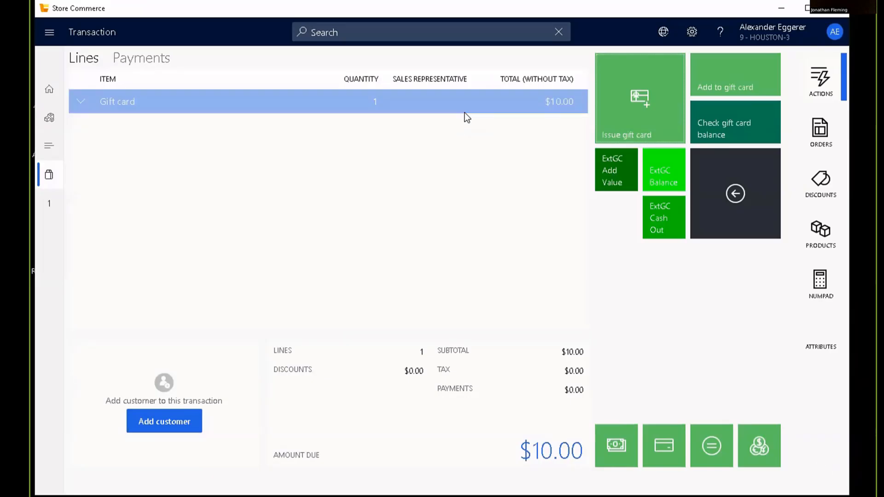
Pay 10.00 in cash for the gift card and finish the sale
click(613, 452)
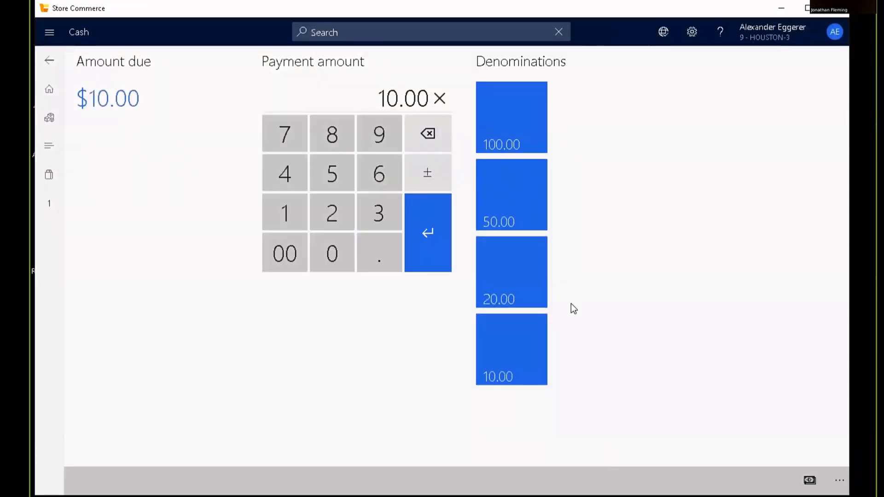
click(438, 244)
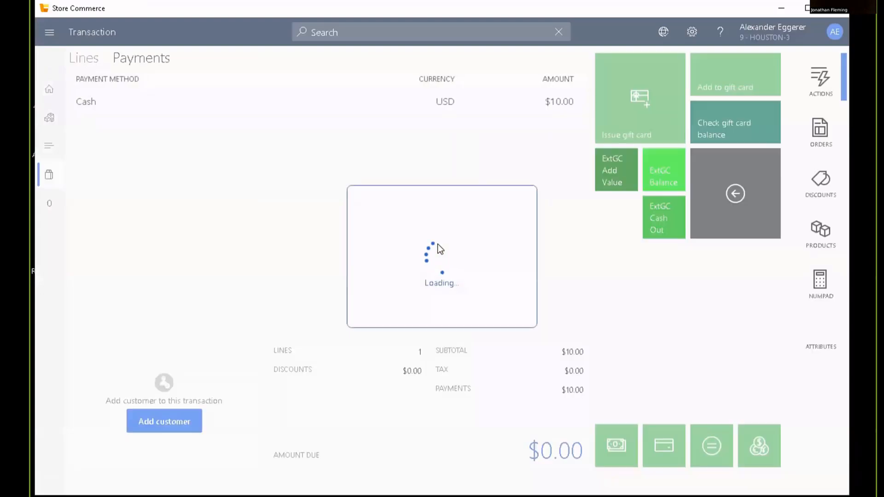
click(737, 476)
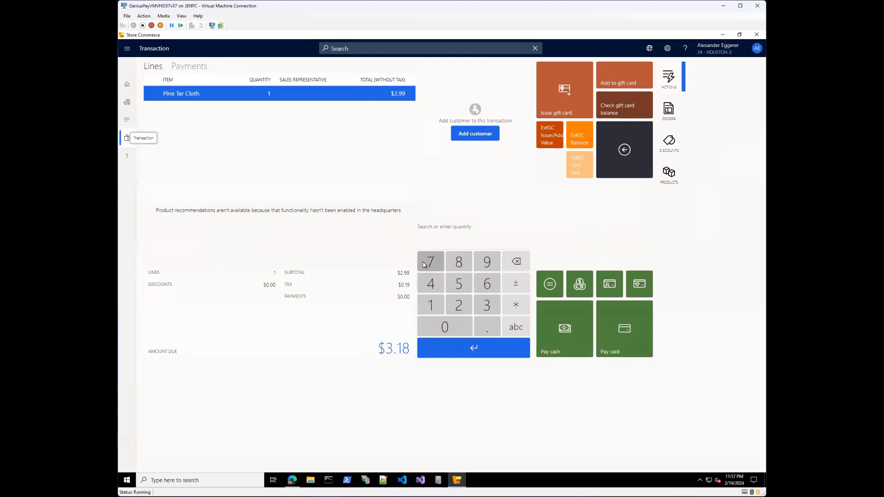
Add an external gift card with a value of $5.00 to the Pine Tar Cloth transaction
click(551, 137)
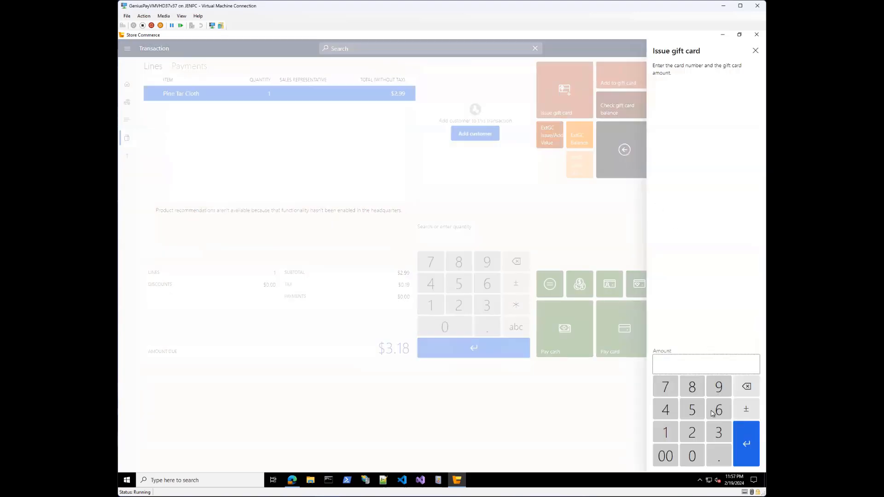
click(693, 410)
click(743, 446)
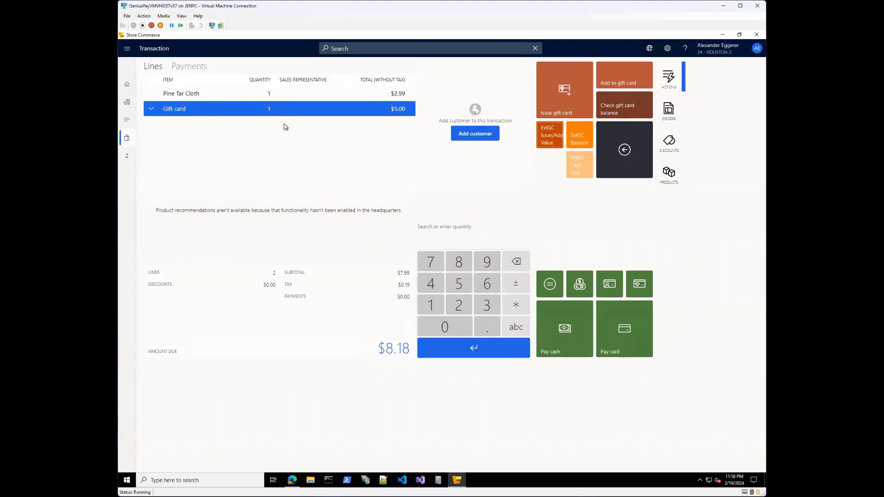
Start a card payment, select the first customer matching the phone number, and complete the marketing opt-in and donation prompts
click(611, 155)
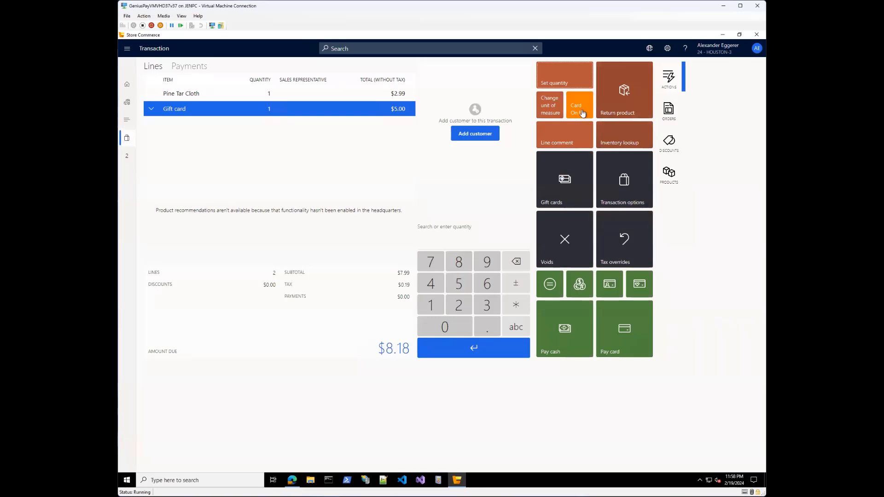
click(627, 341)
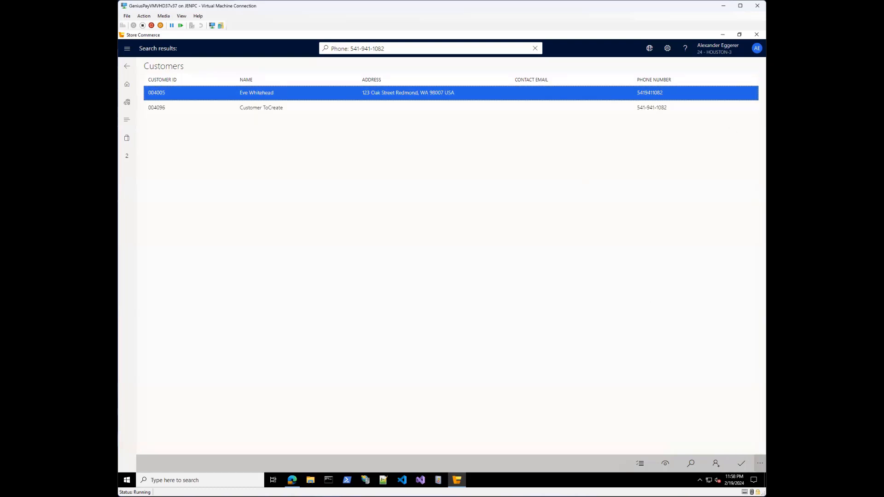
click(759, 463)
click(742, 459)
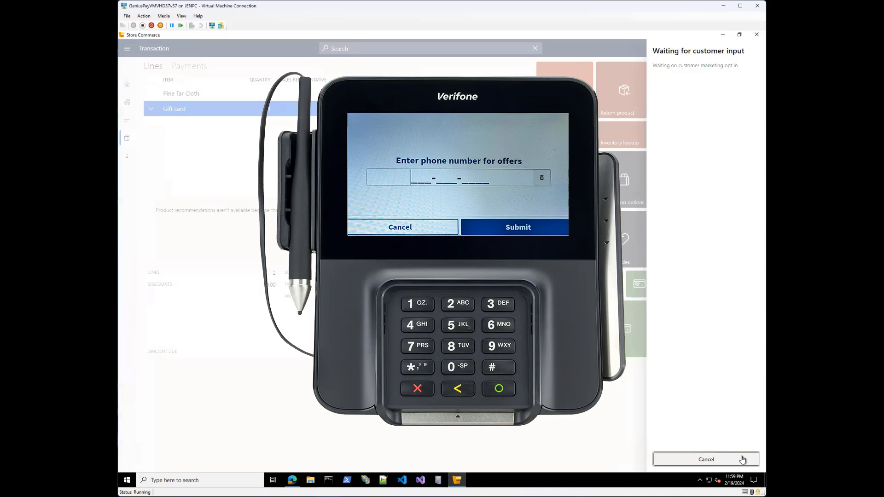
click(742, 460)
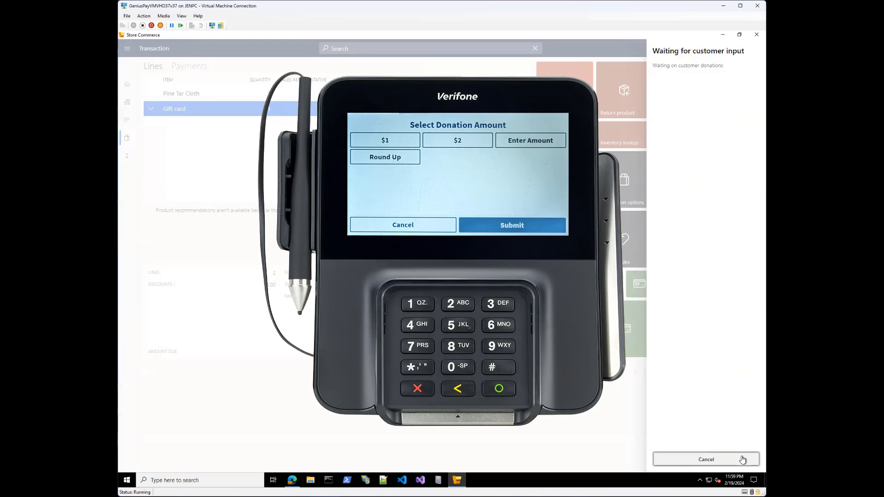
click(742, 459)
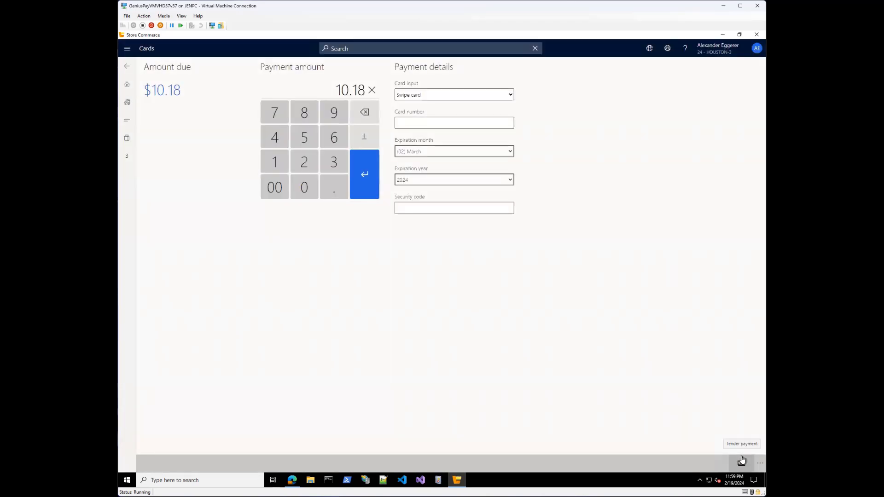
Tender 10.18 by card without using the stored card, save the new payment method on file, and finish the sale
click(127, 138)
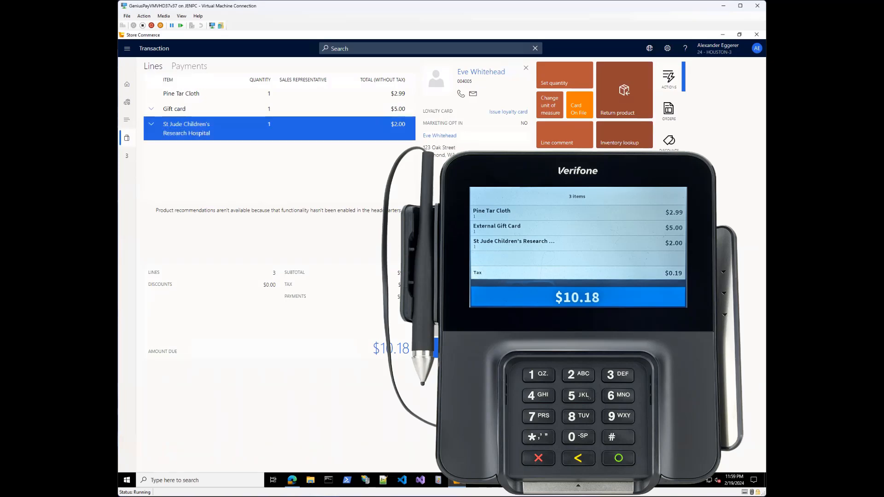
click(623, 344)
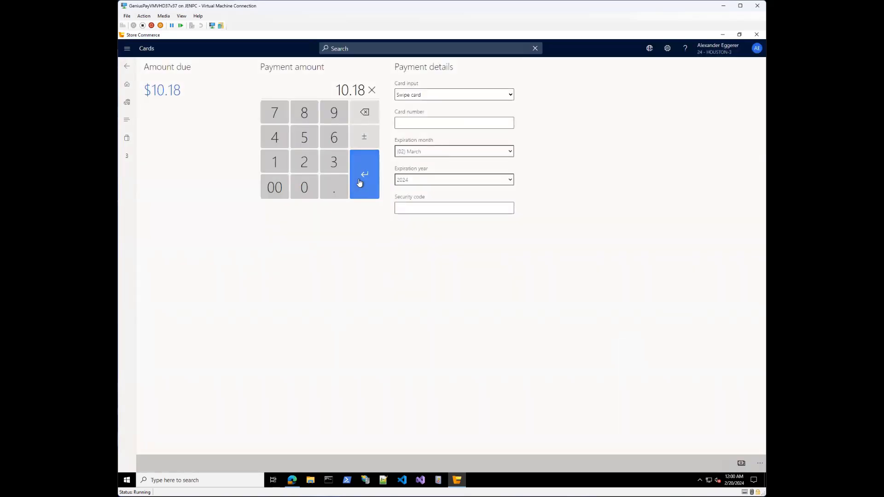
click(360, 181)
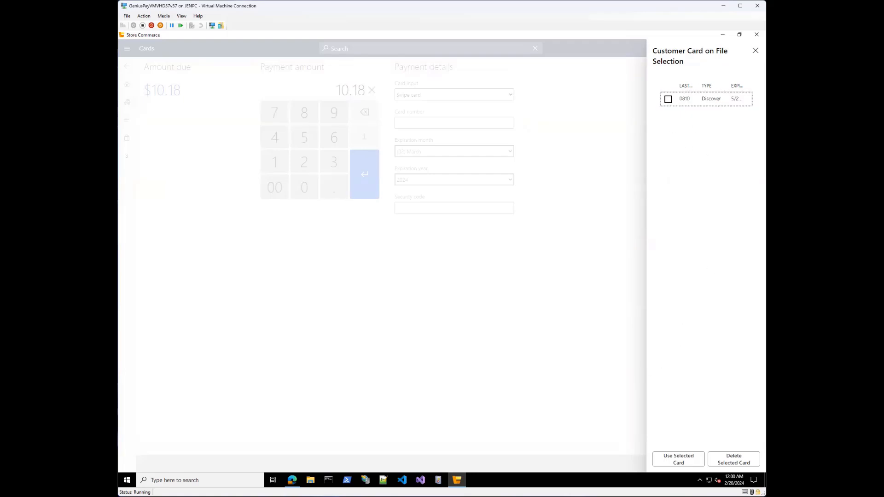
click(755, 51)
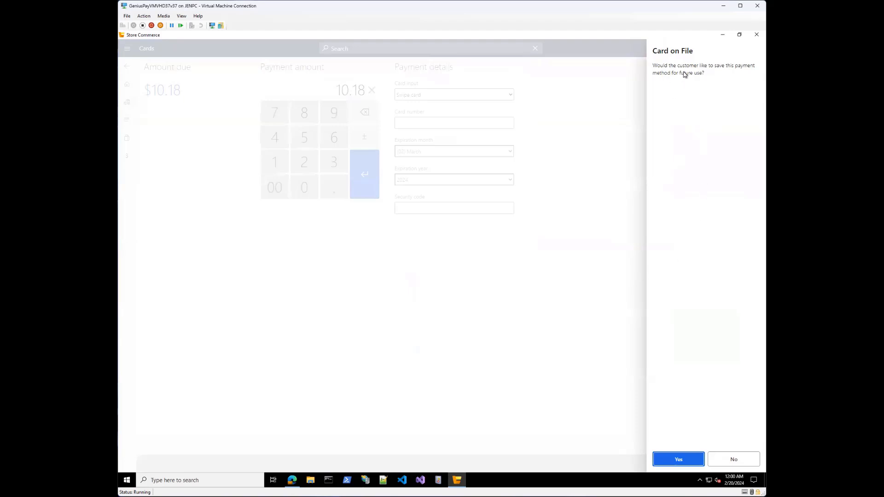
click(678, 460)
click(679, 461)
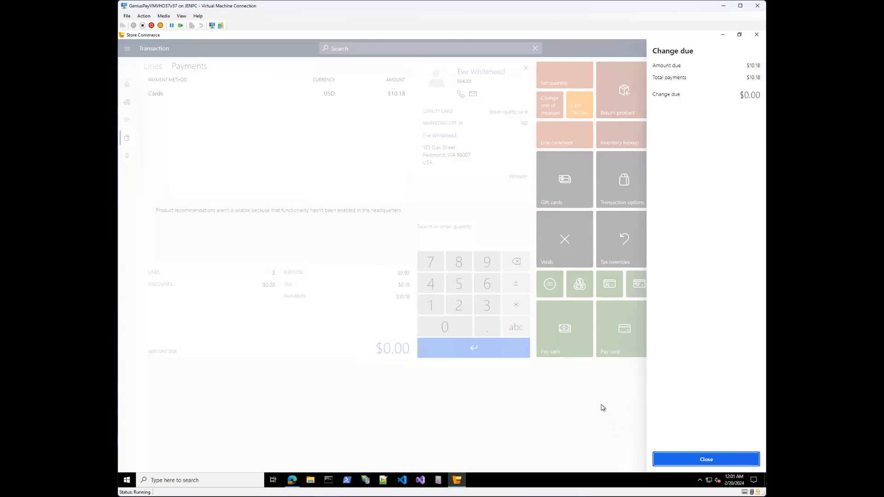
click(689, 460)
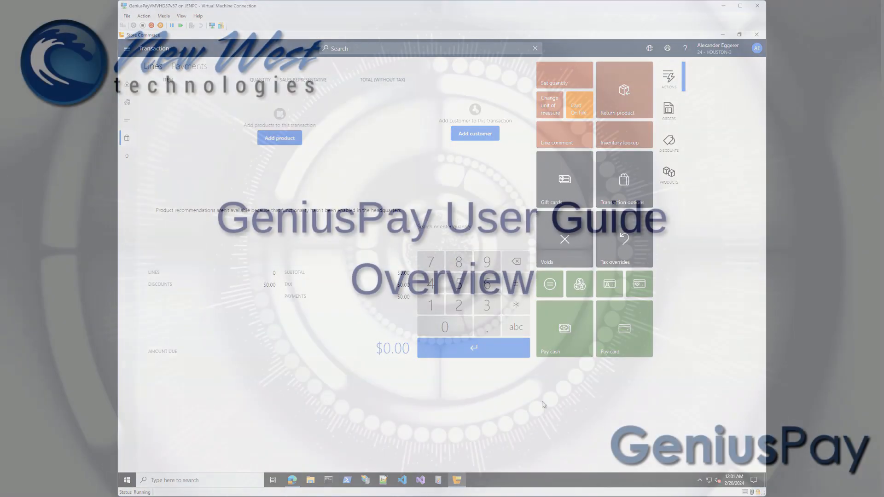